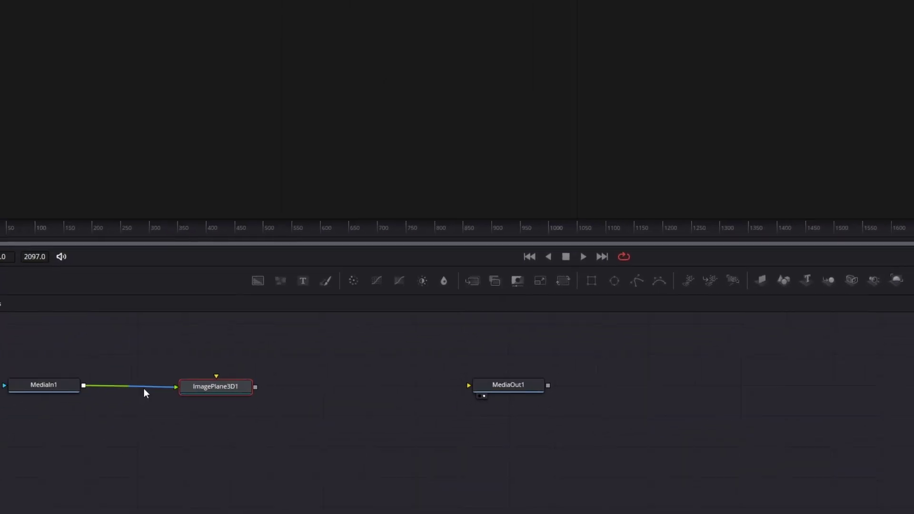
Add a Background and a Merge node, wiring the Background into the Merge's background input and MediaIn1 into its foreground input.
left_click_drag(182, 382, 182, 383)
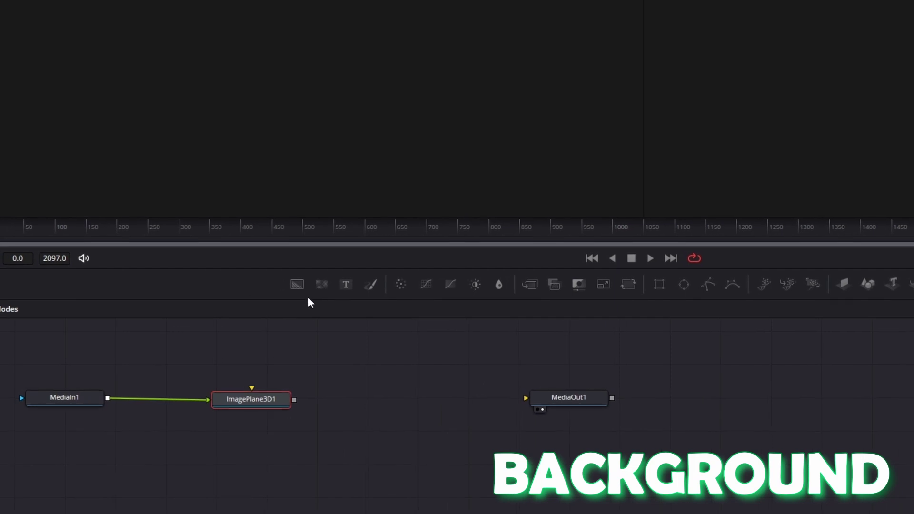
left_click_drag(300, 284, 165, 331)
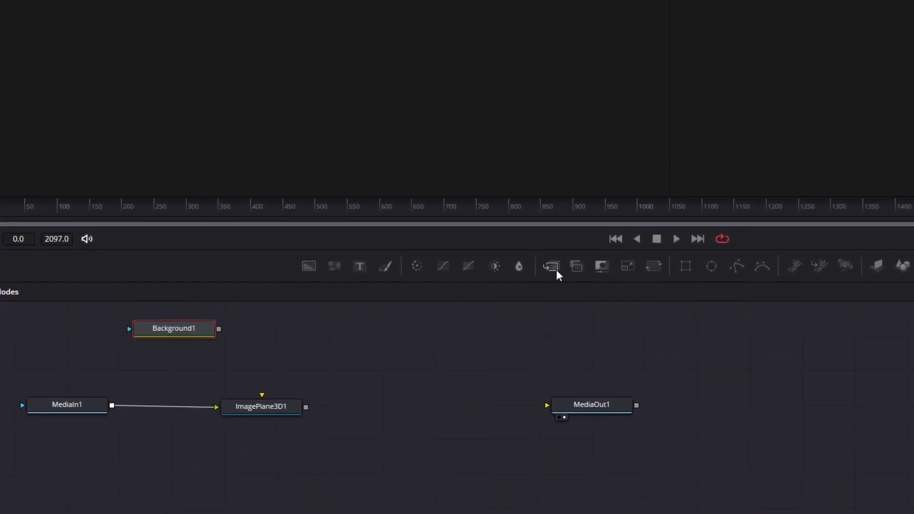
left_click_drag(581, 270, 178, 365)
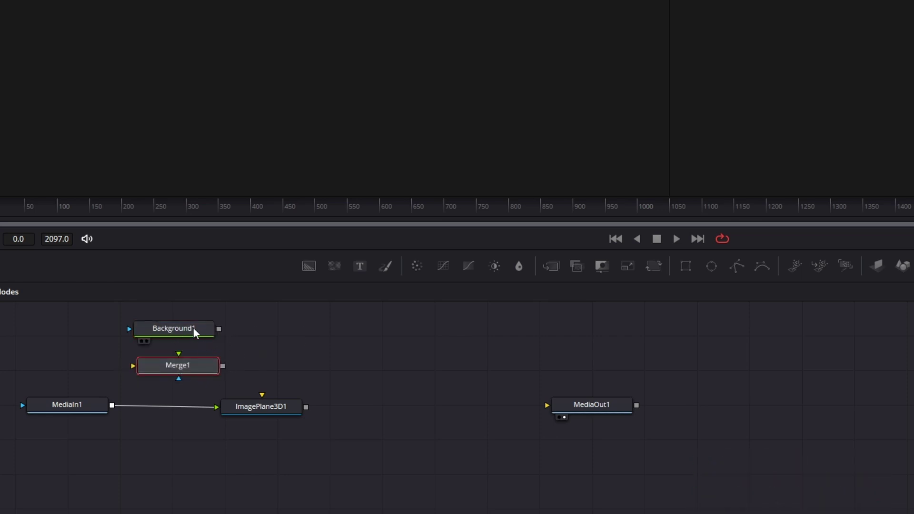
left_click_drag(200, 358, 180, 365)
left_click_drag(116, 405, 164, 369)
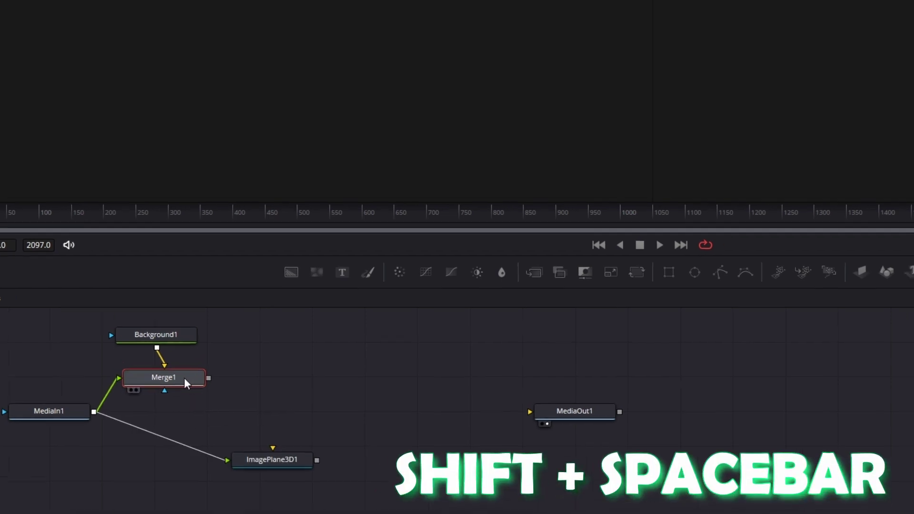
Add a Displace 3D node and feed it from both Merge1 and ImagePlane3D1.
key("shift+space")
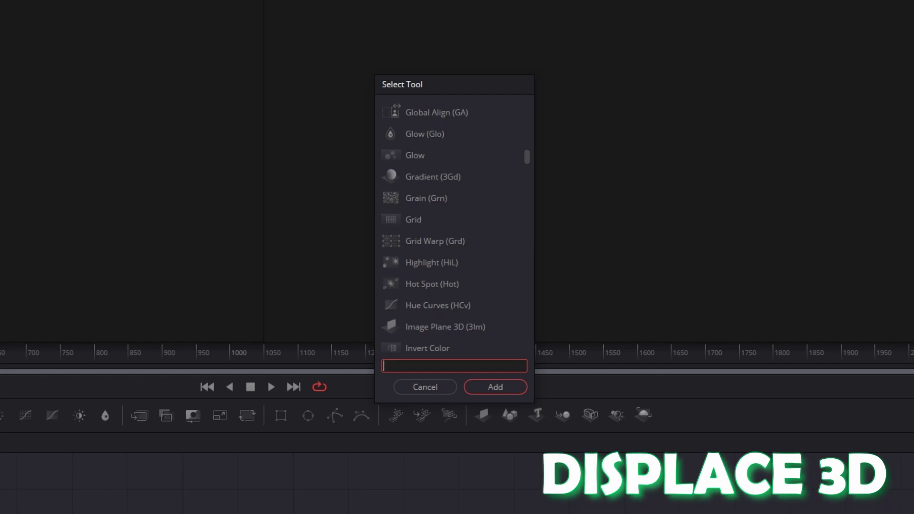
type("Displace 3D")
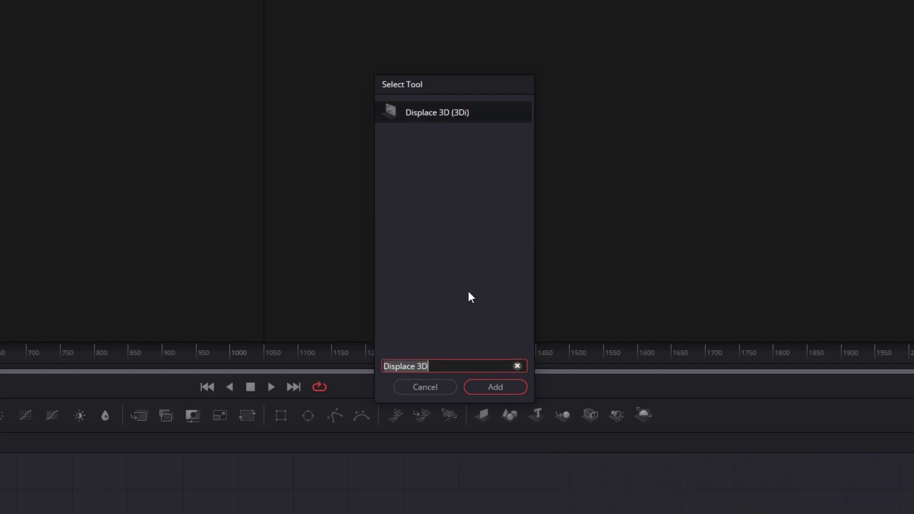
left_click(480, 385)
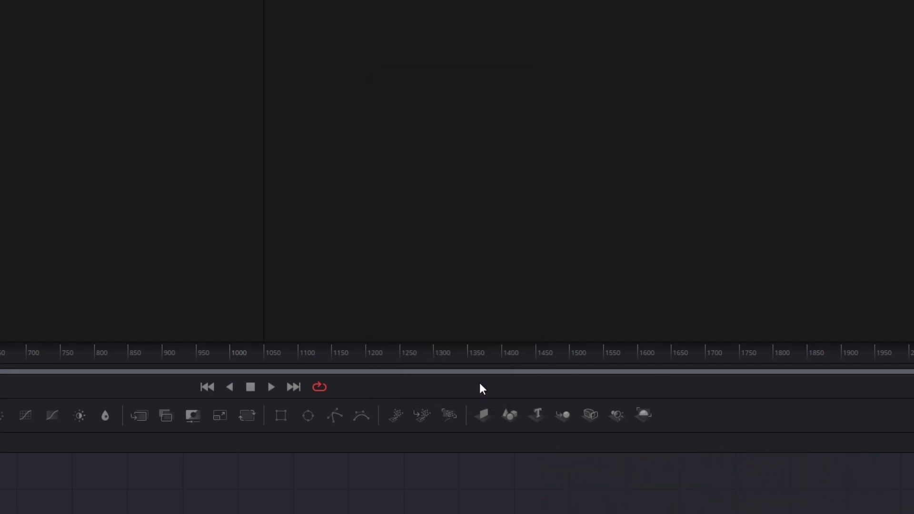
left_click_drag(207, 372, 277, 361)
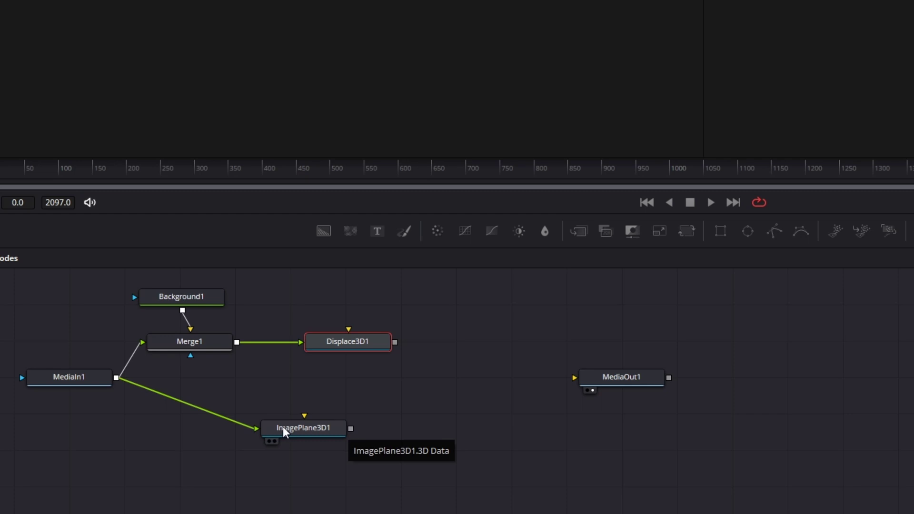
left_click_drag(351, 428, 352, 337)
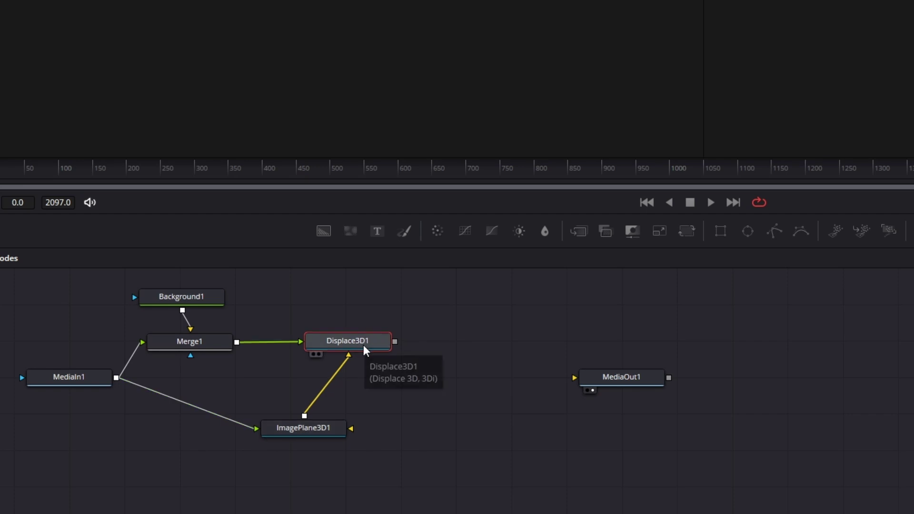
Add a Merge 3D node after Displace3D1.
key("shift+space")
type("Displace 3D")
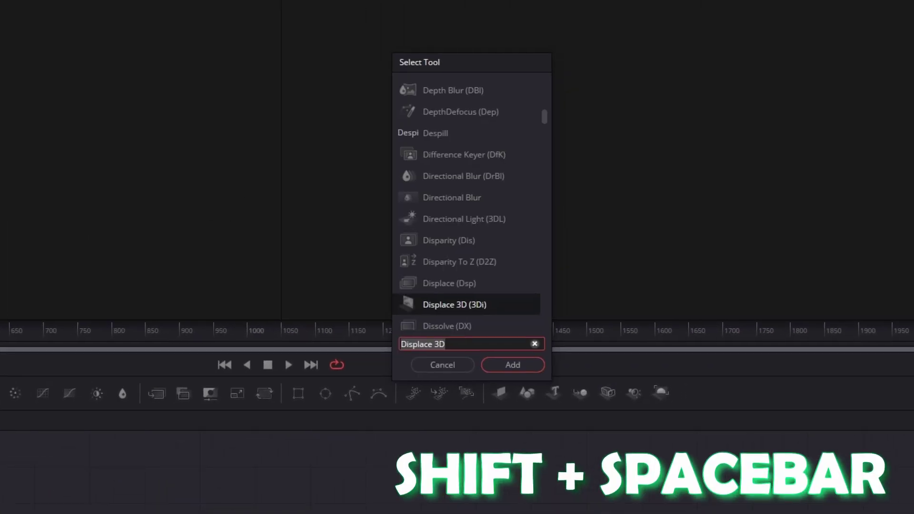
key("BackSpace")
key("BackSpace")
key("BackSpace")
key("BackSpace")
key("BackSpace")
key("BackSpace")
key("BackSpace")
key("BackSpace")
key("BackSpace")
key("BackSpace")
key("BackSpace")
type("Merge 3D")
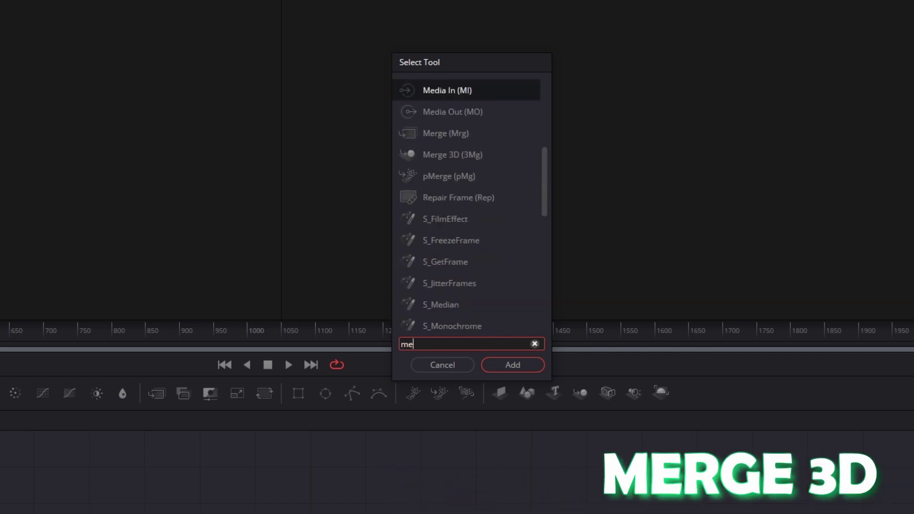
left_click(508, 366)
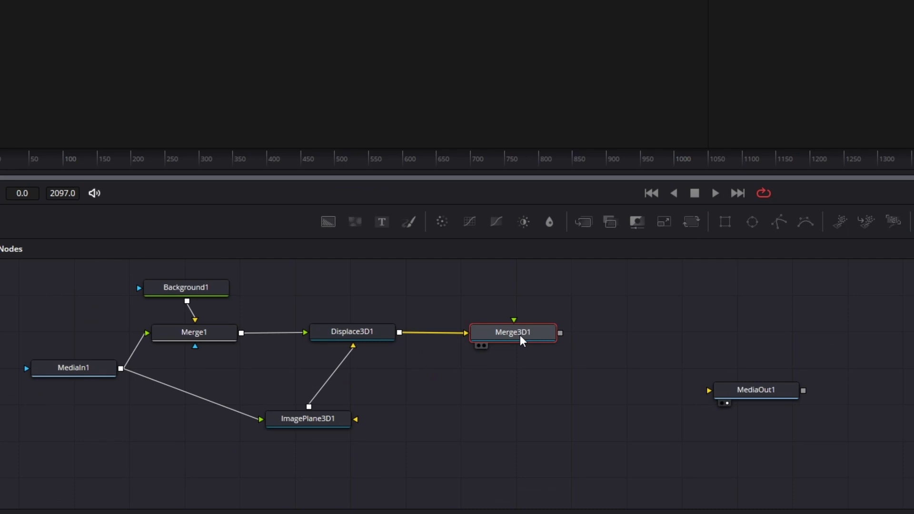
Add a Camera 3D node connected to Merge3D1.
key("shift+space")
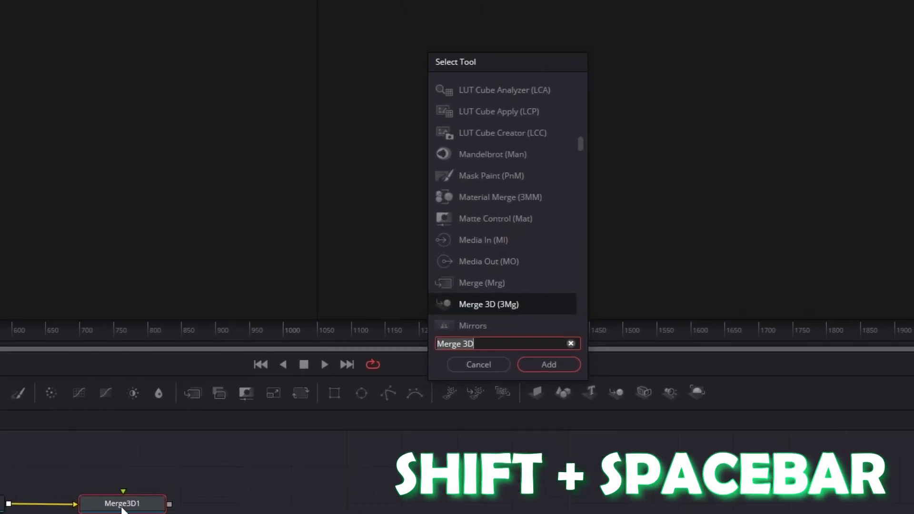
type("camera")
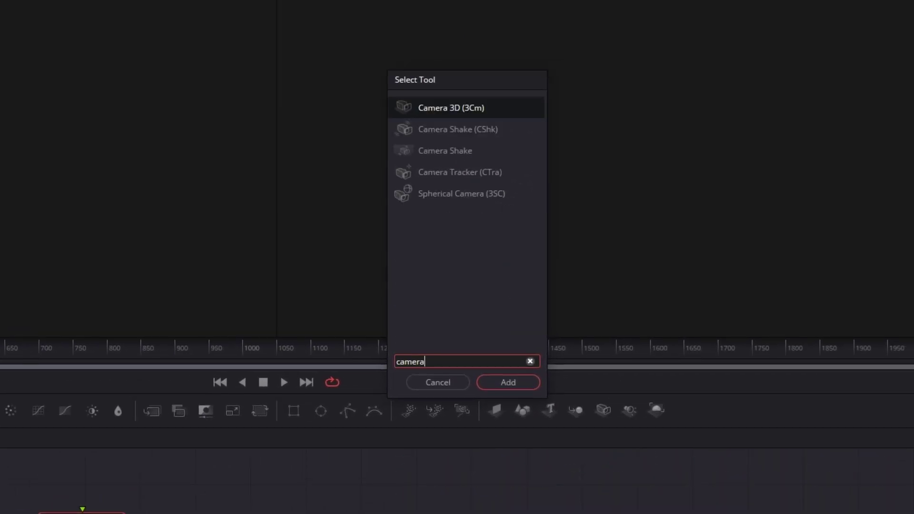
left_click(452, 108)
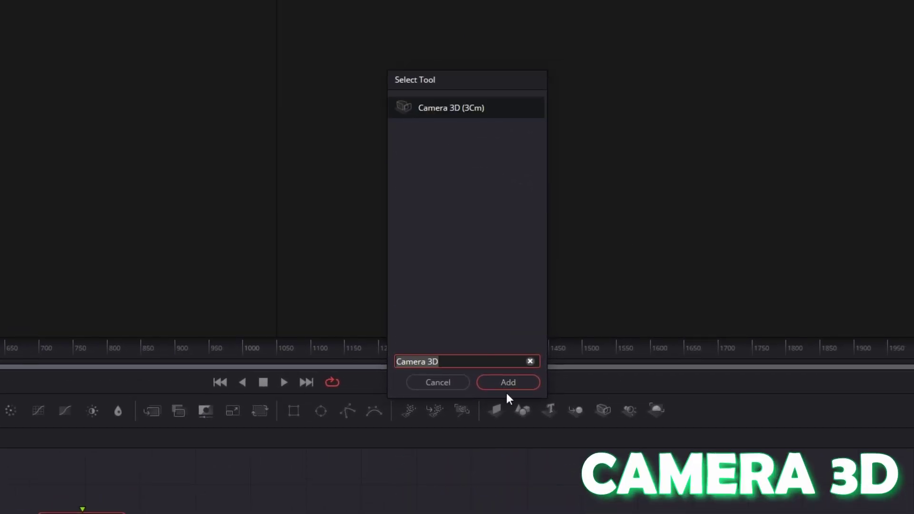
left_click(508, 387)
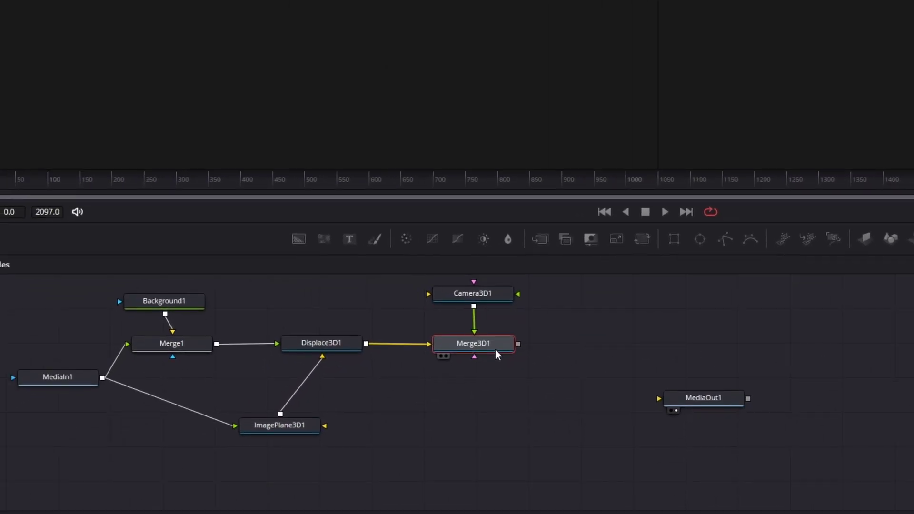
Add a Renderer 3D node after Merge3D1.
key("shift+space")
key("BackSpace")
type("render")
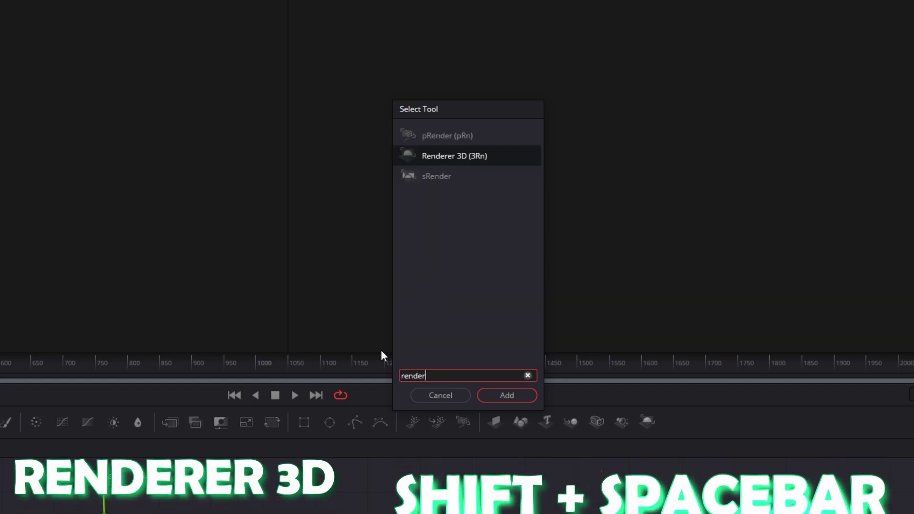
left_click(489, 159)
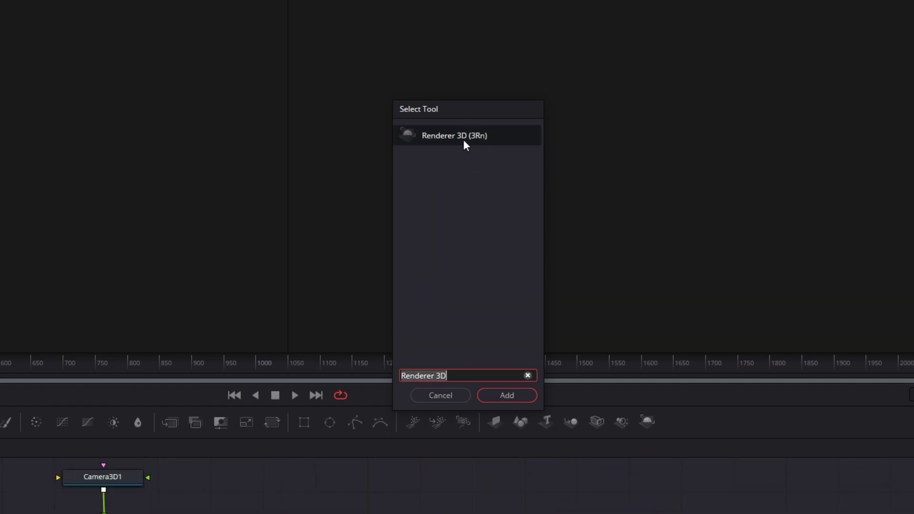
left_click(497, 395)
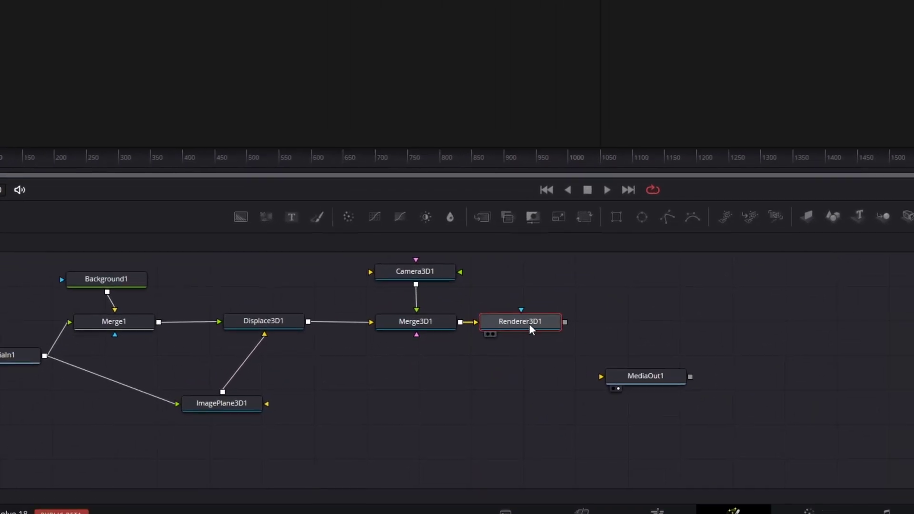
Add a Soft Glow node after Renderer3D1 and connect its output to MediaOut1.
key("shift+space")
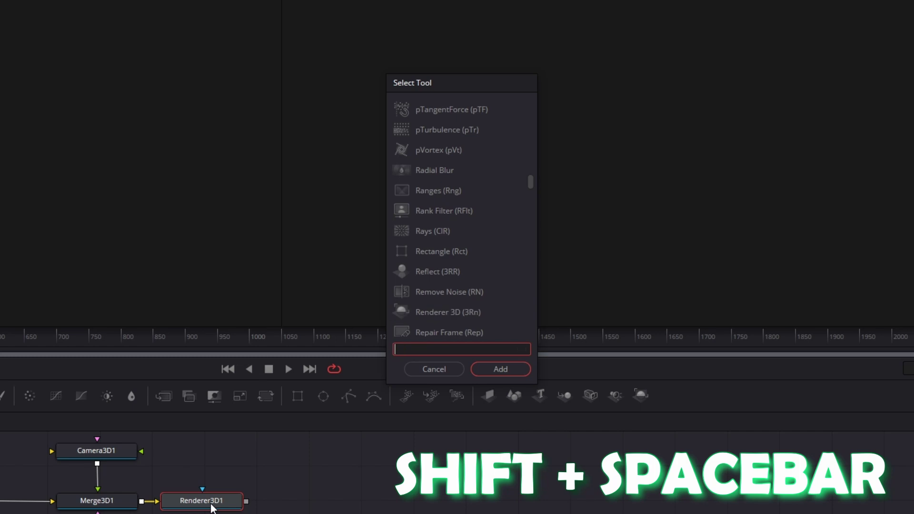
type("Soft Glow")
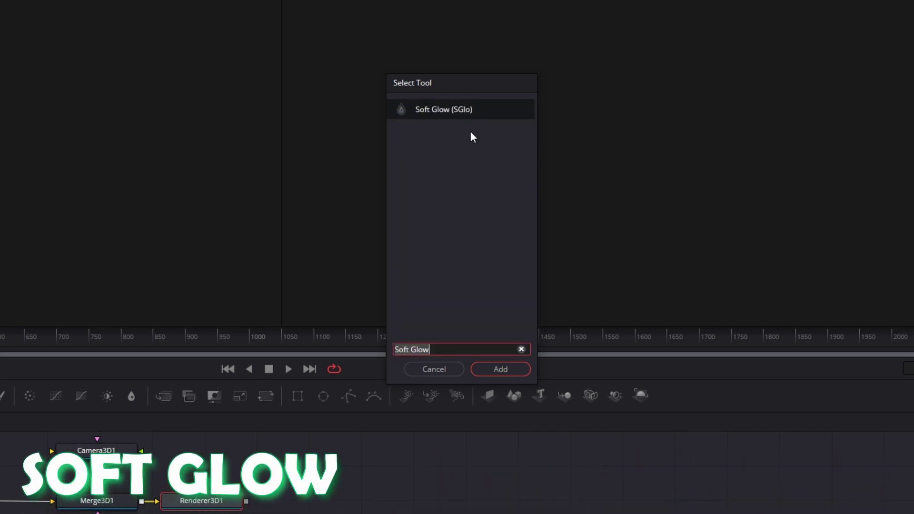
left_click(497, 369)
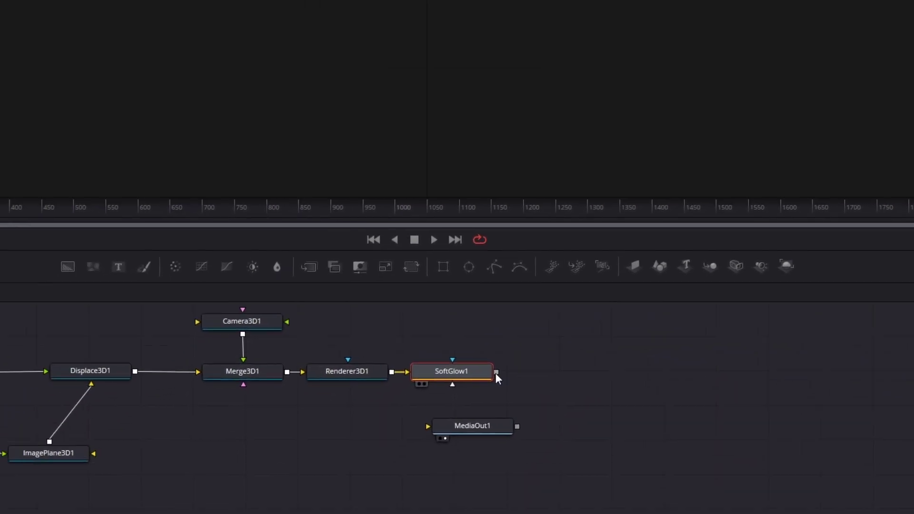
left_click_drag(485, 395, 485, 395)
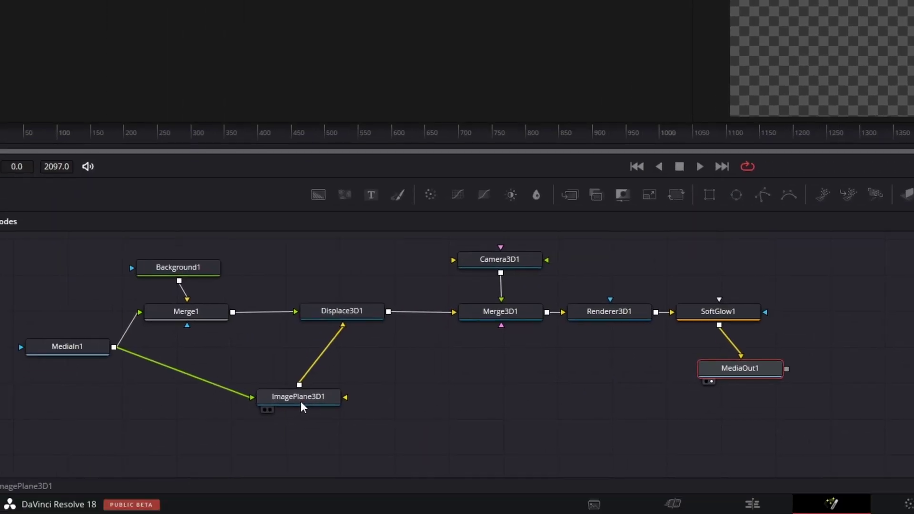
Set the subdivisions of ImagePlane3D1 to 800.
left_click(308, 400)
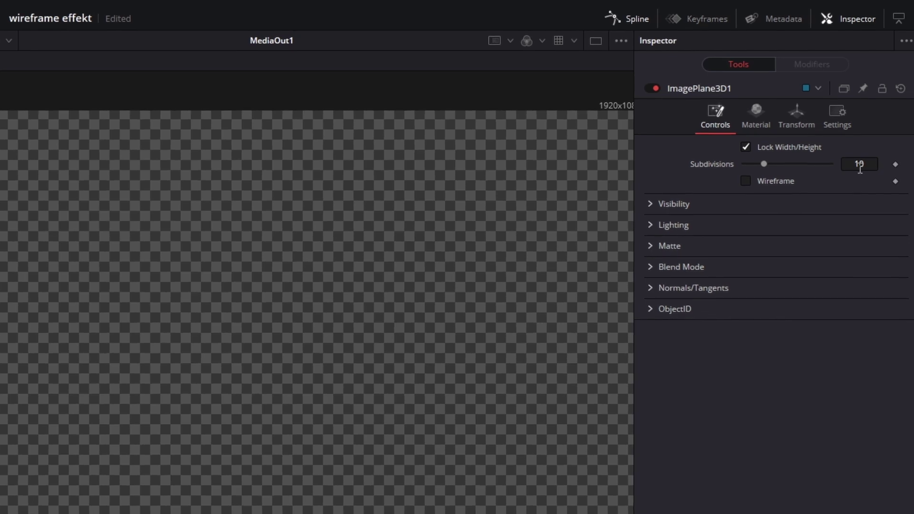
left_click(858, 166)
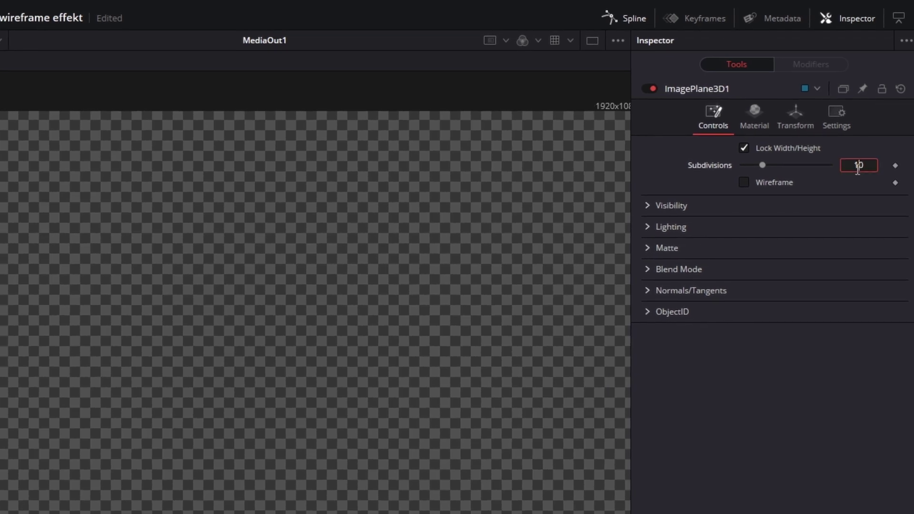
key("BackSpace")
key("BackSpace")
type("800")
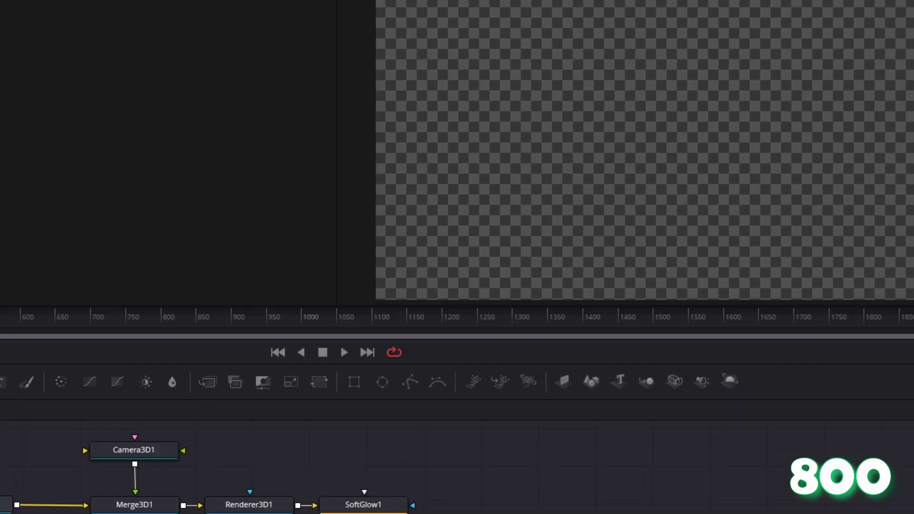
Set the displacement scale of Displace3D1 to 0.17.
left_click(351, 314)
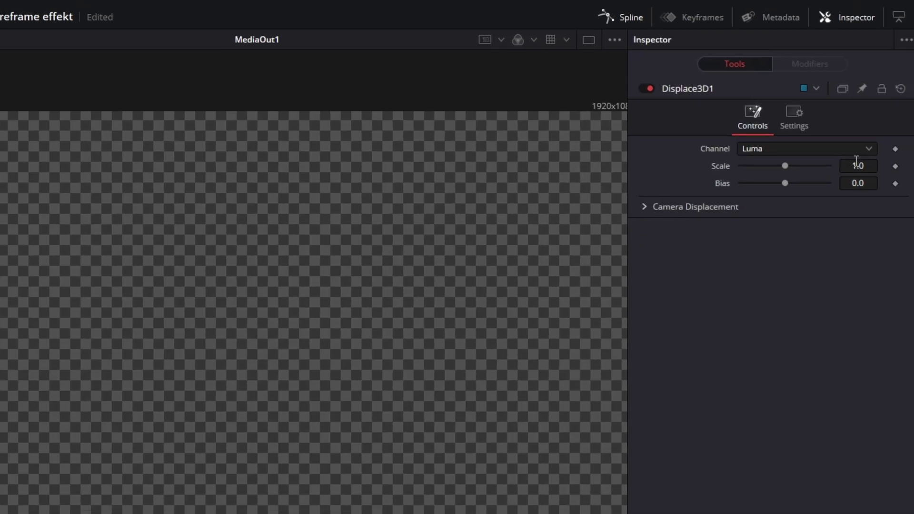
left_click(864, 165)
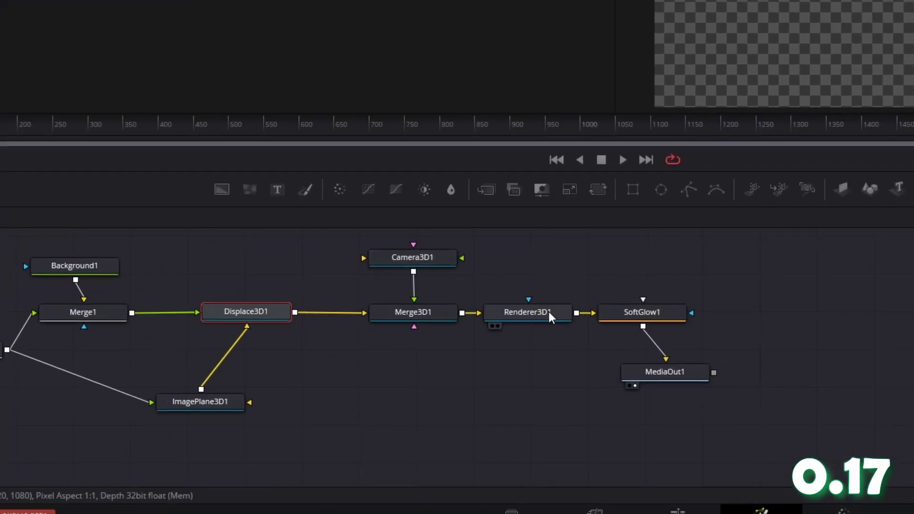
Change the renderer type of Renderer3D1 to OpenGL Renderer.
left_click(533, 323)
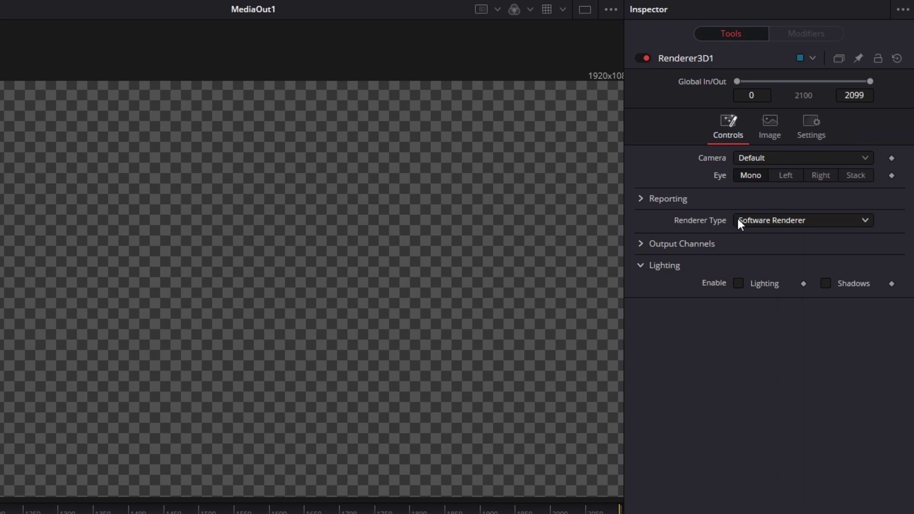
left_click(755, 221)
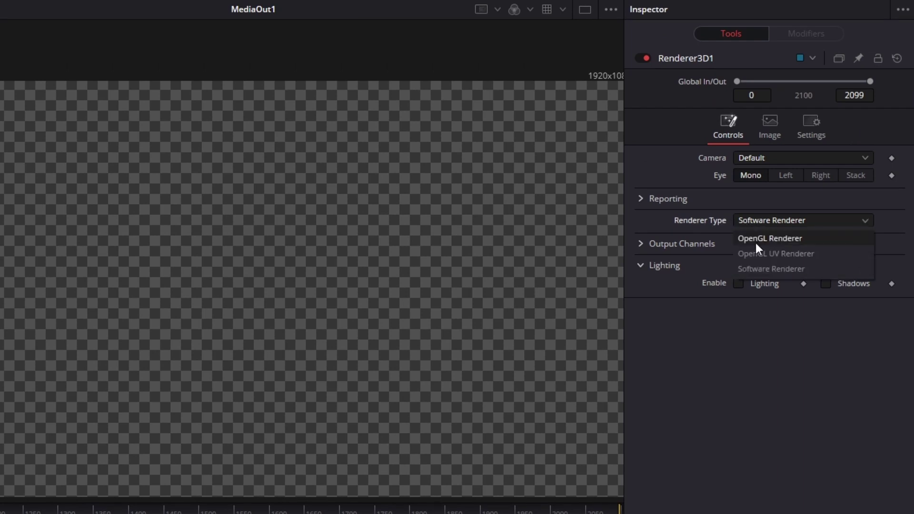
left_click(778, 241)
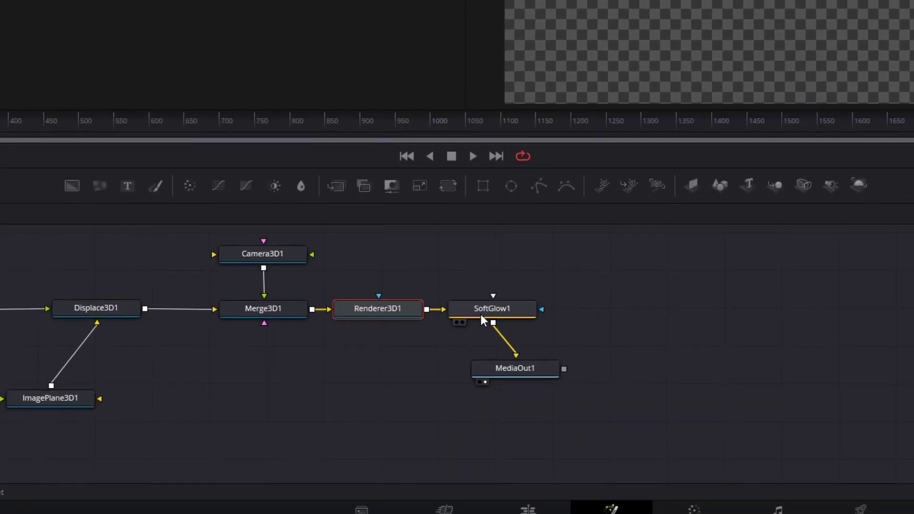
Set the gain of SoftGlow1 to 1.
left_click(482, 313)
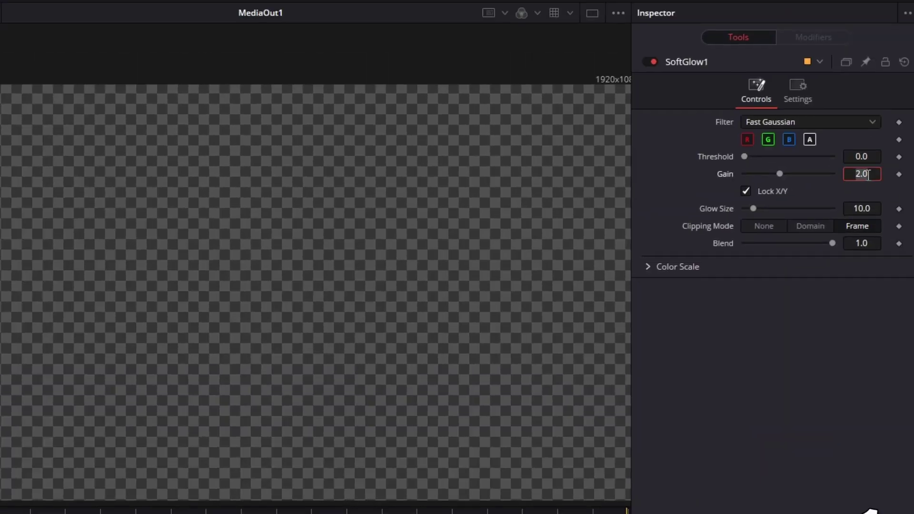
type("1")
key("Return")
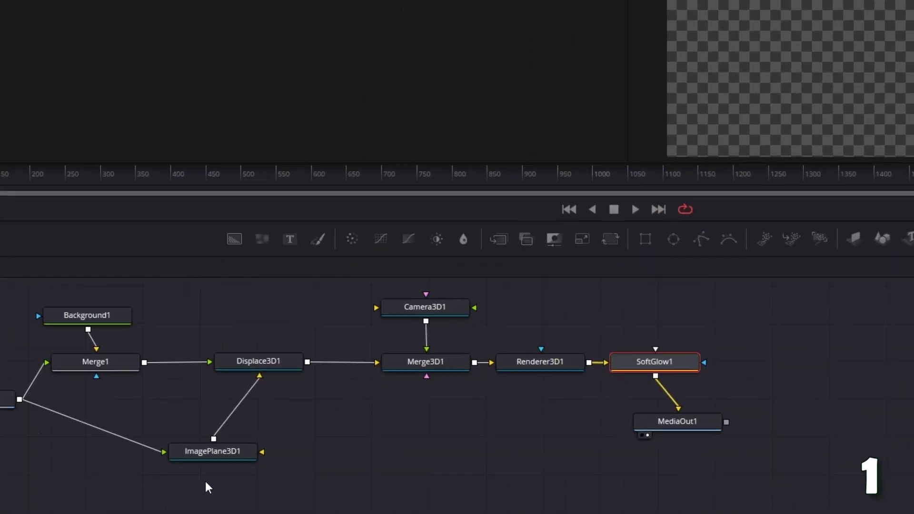
Enable the Wireframe option on ImagePlane3D1.
left_click(197, 473)
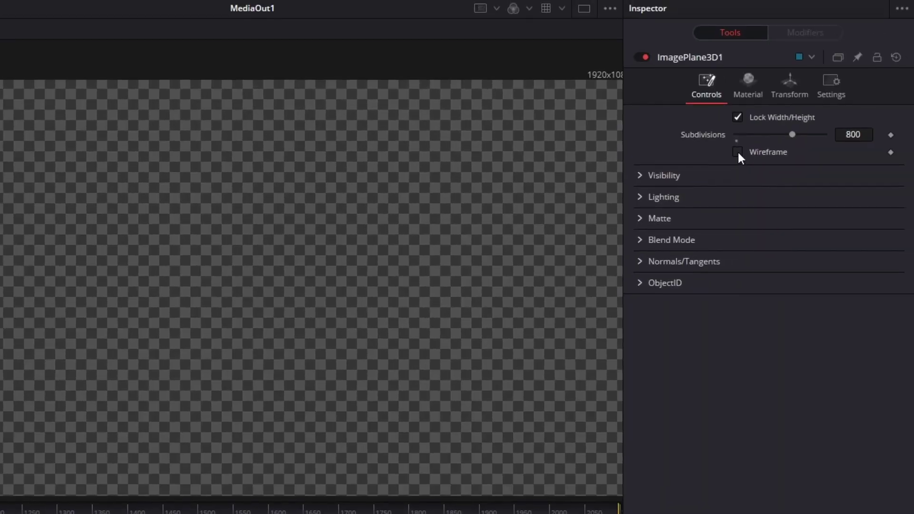
left_click(737, 151)
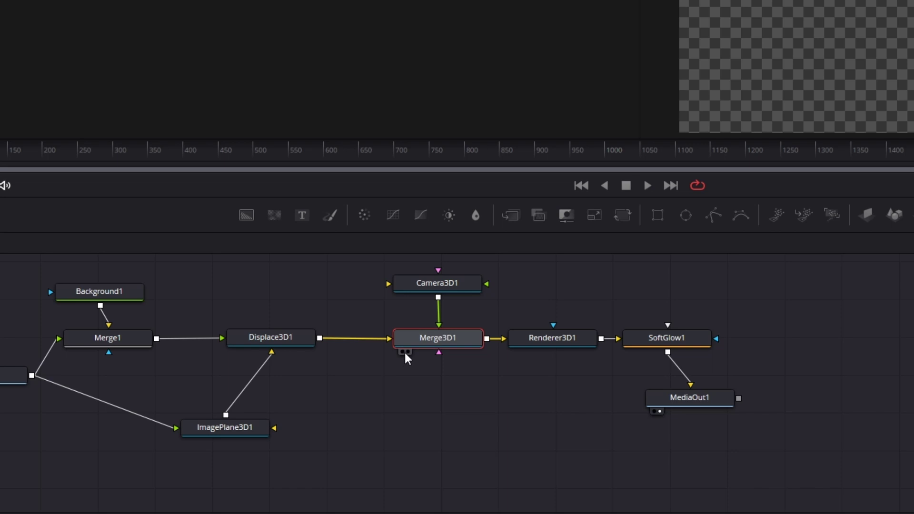
Display the Merge3D1 scene in the empty viewer and inspect the displaced wireframe plane from an angle.
left_click(403, 351)
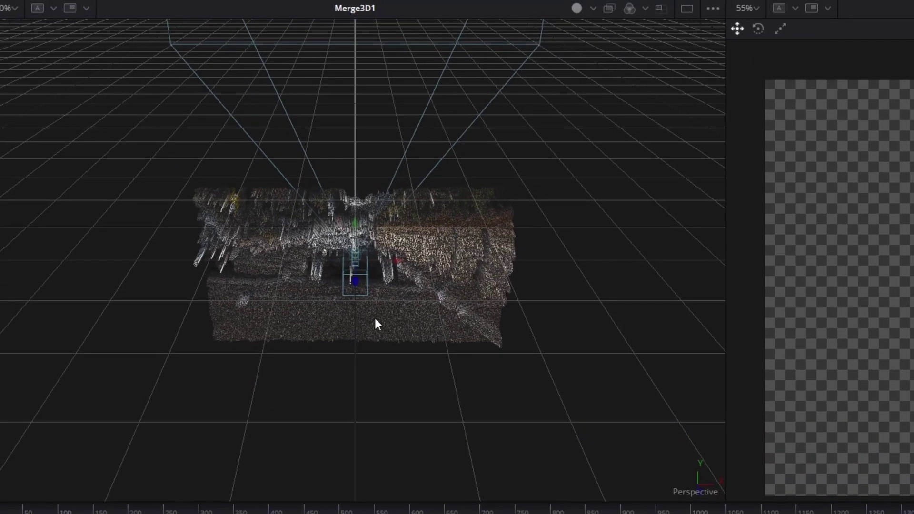
scroll(361, 287, "up", 4)
scroll(361, 285, "down", 4)
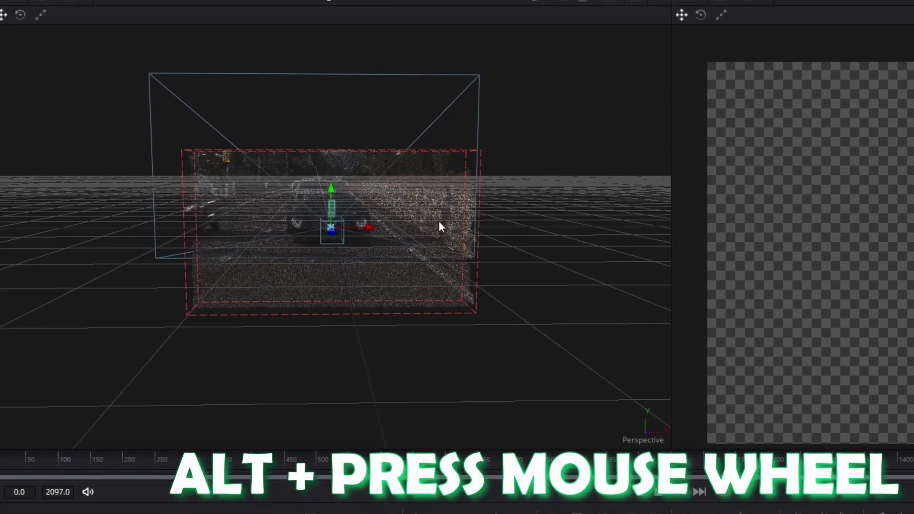
left_click_drag(439, 222, 548, 209)
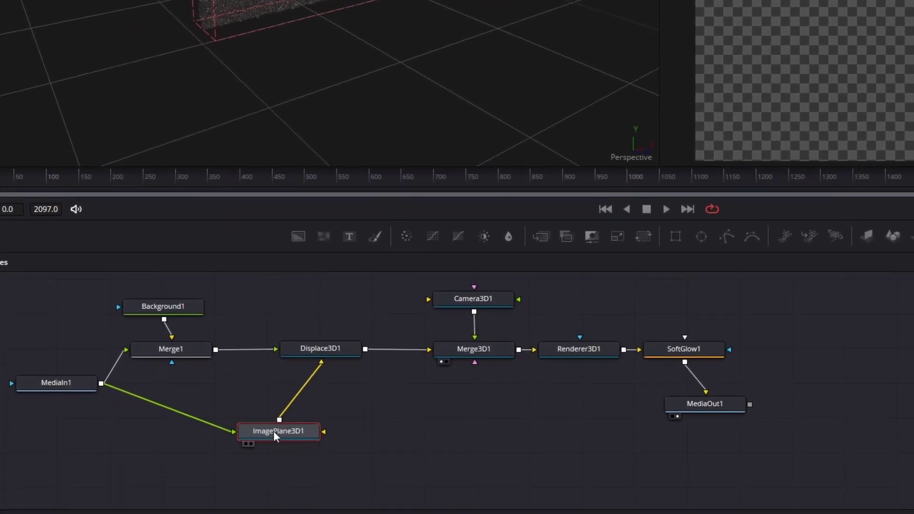
Move Camera3D1 back out of the displaced wireframe plane and raise it slightly so the car footage fills the output frame.
left_click(478, 300)
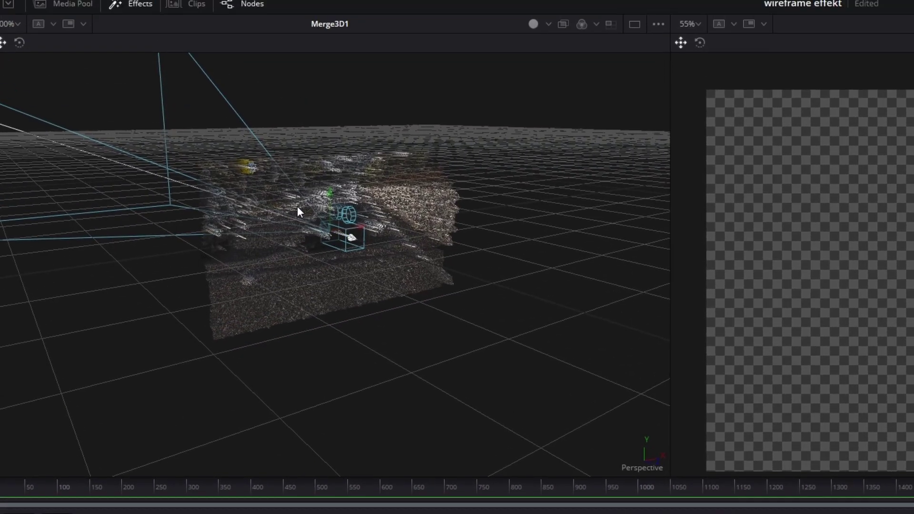
scroll(297, 213, "up", 2)
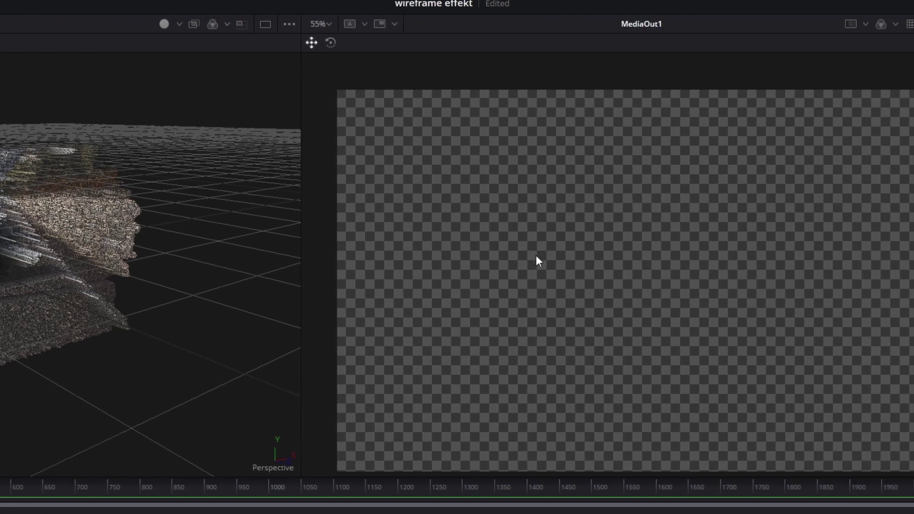
scroll(336, 259, "up", 3)
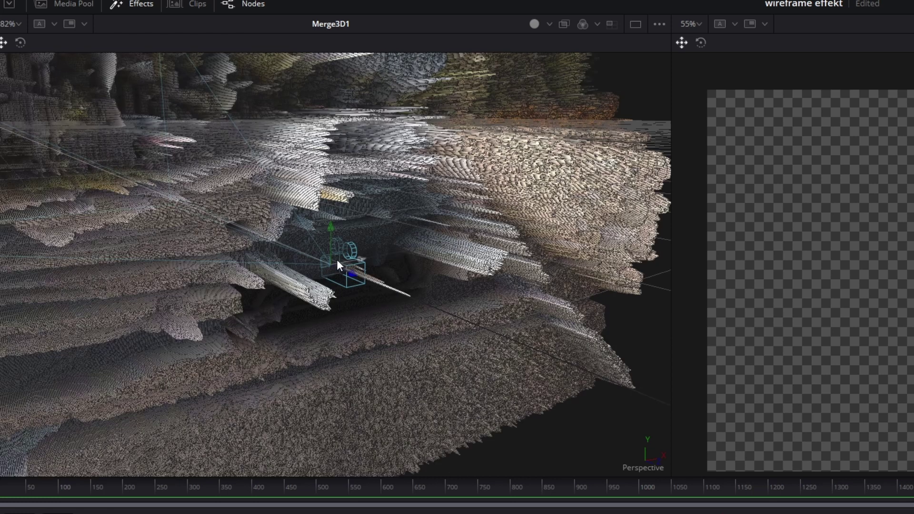
left_click_drag(347, 272, 773, 461)
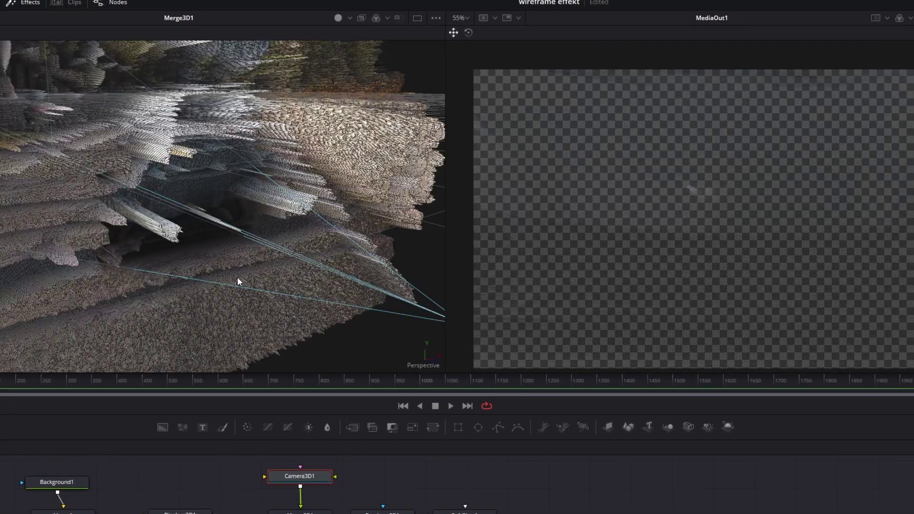
scroll(236, 276, "down", 6)
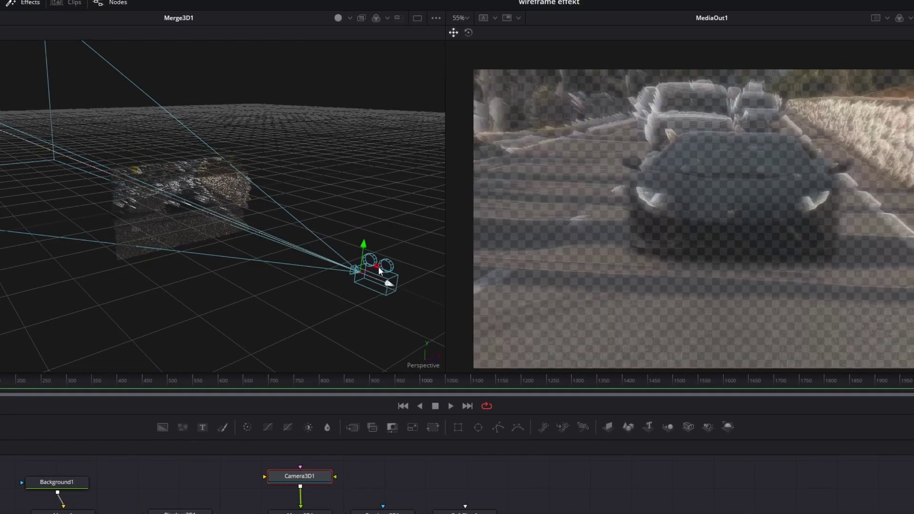
left_click_drag(365, 246, 366, 228)
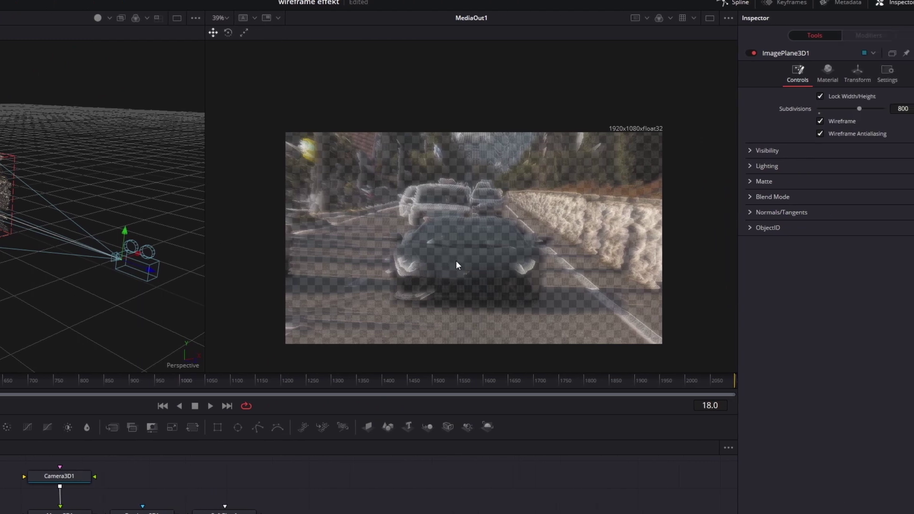
Compare lower and higher subdivision counts on ImagePlane3D1 and settle on about 1072 for a denser wireframe.
scroll(459, 249, "up", 1)
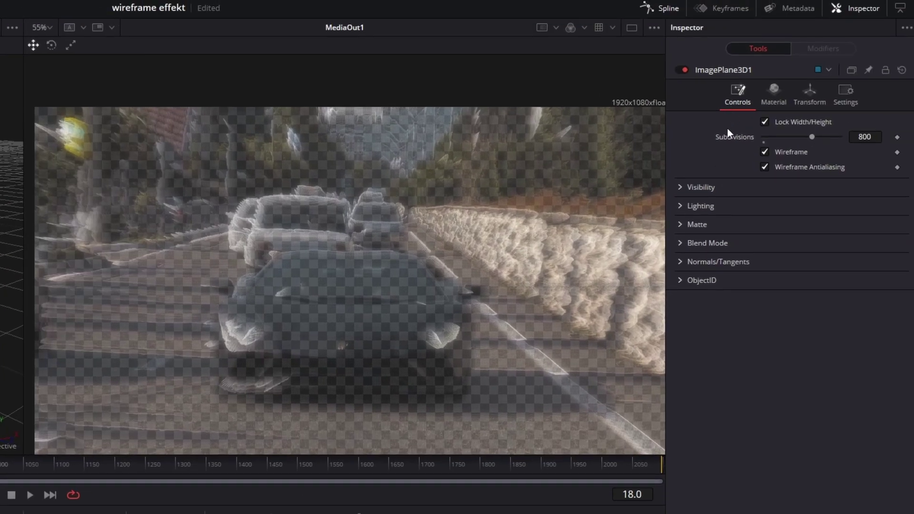
left_click_drag(812, 137, 788, 130)
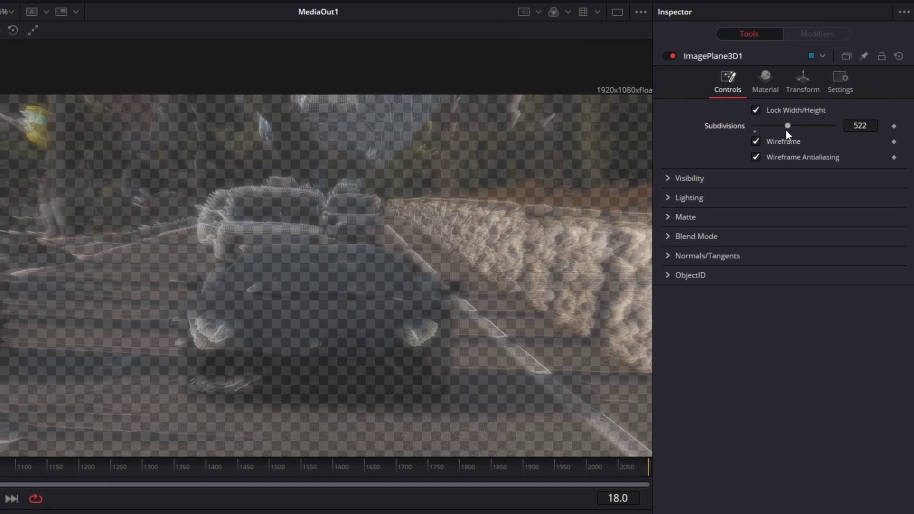
left_click_drag(786, 121, 821, 131)
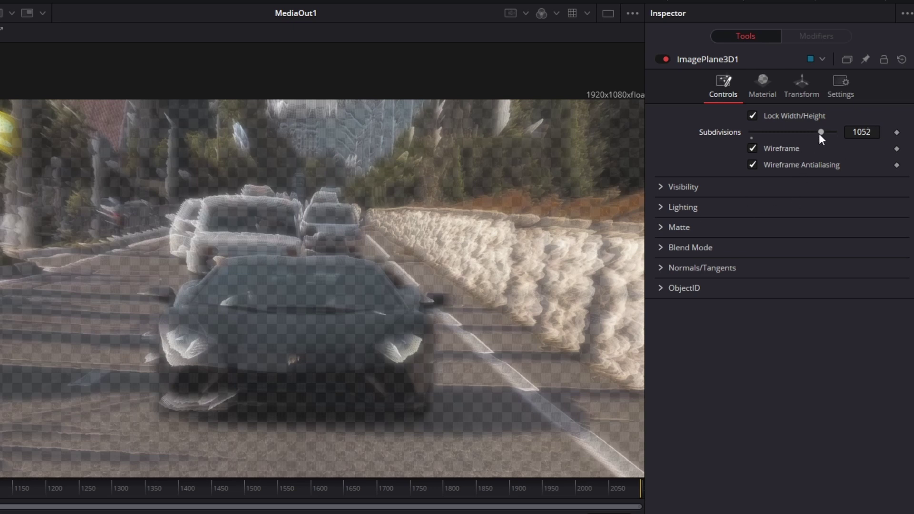
left_click_drag(769, 131, 821, 133)
scroll(213, 236, "down", 2)
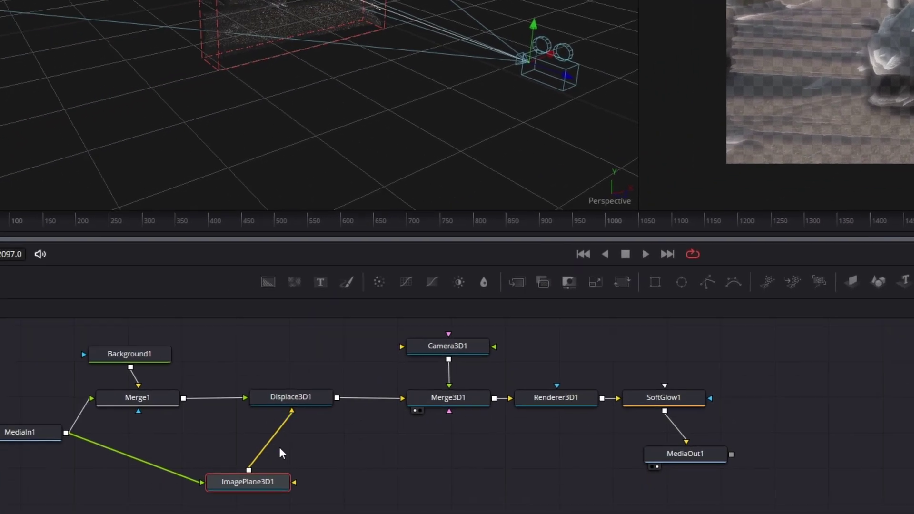
Select Displace3D1 and examine its relief in the 3D scene and up close on the car's headlight.
left_click(291, 396)
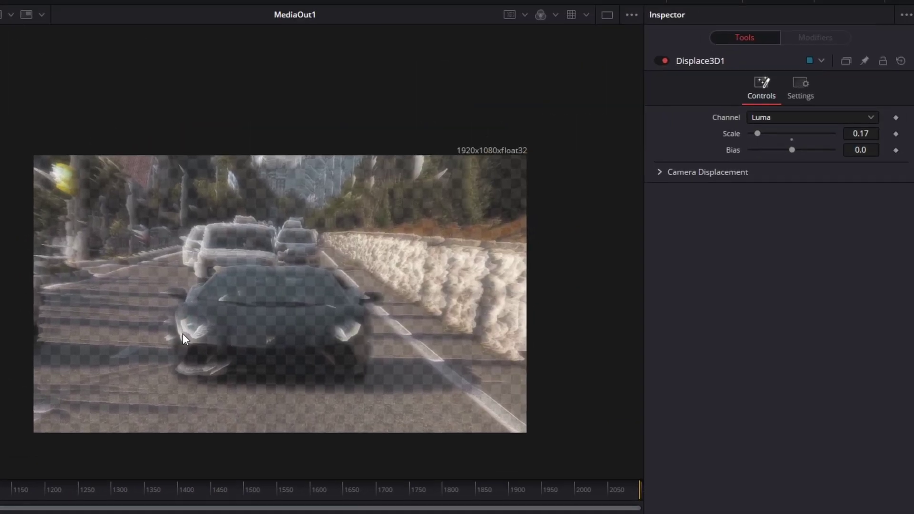
scroll(182, 333, "up", 5)
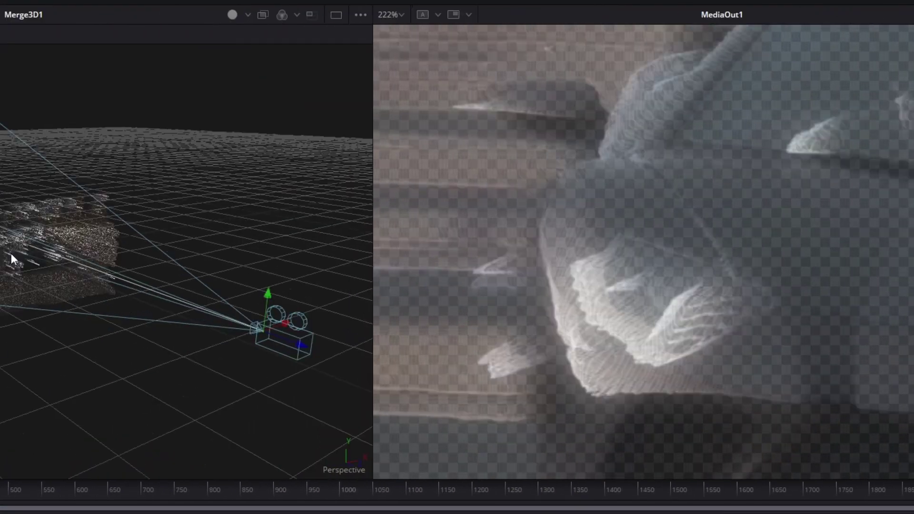
scroll(329, 254, "up", 5)
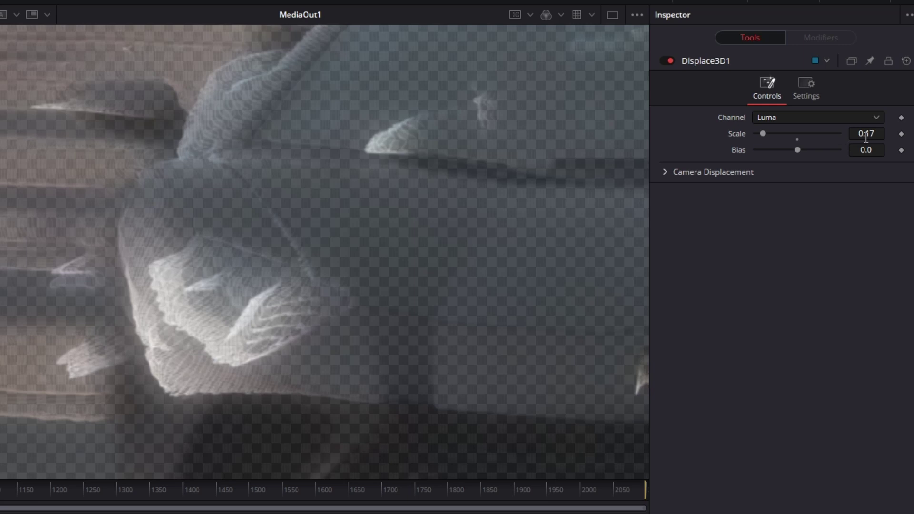
Try a weak, a very strong and a zero displacement scale on Displace3D1 and compare the effect.
left_click(866, 136)
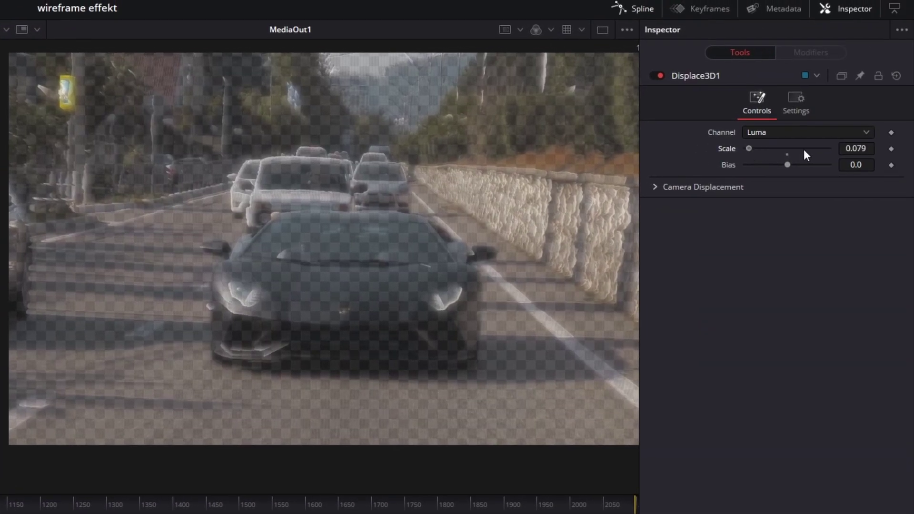
left_click(821, 149)
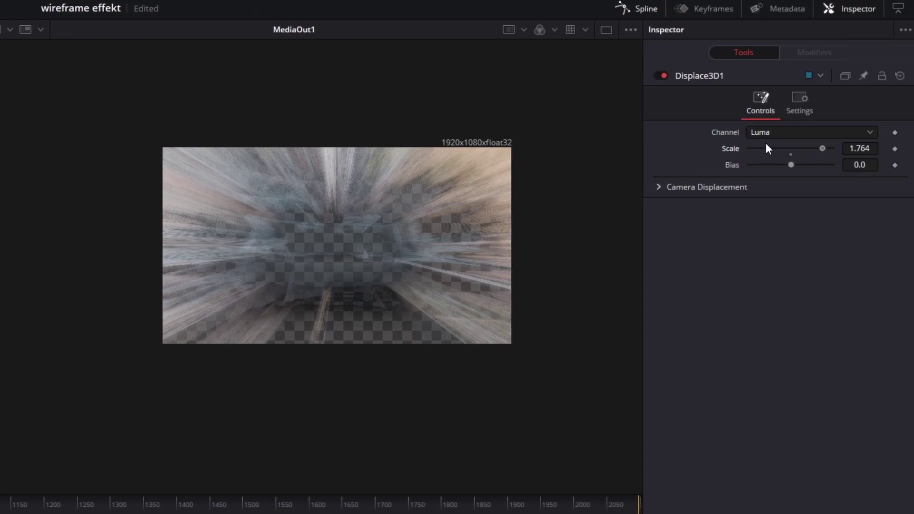
left_click(765, 148)
left_click_drag(763, 148, 743, 147)
Review the available displacement channels of Displace3D1 and keep Luma.
left_click(762, 132)
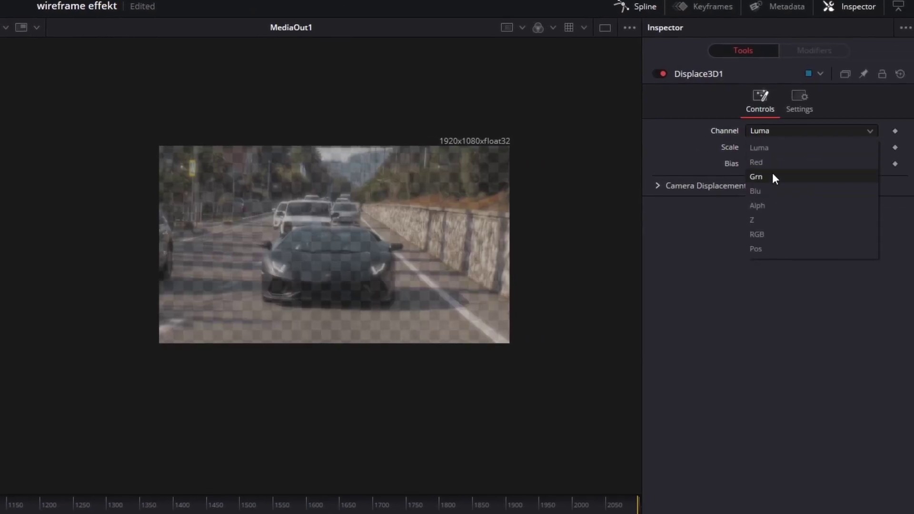
left_click(486, 259)
left_click(764, 133)
left_click(754, 129)
left_click(761, 127)
left_click(714, 132)
left_click(765, 125)
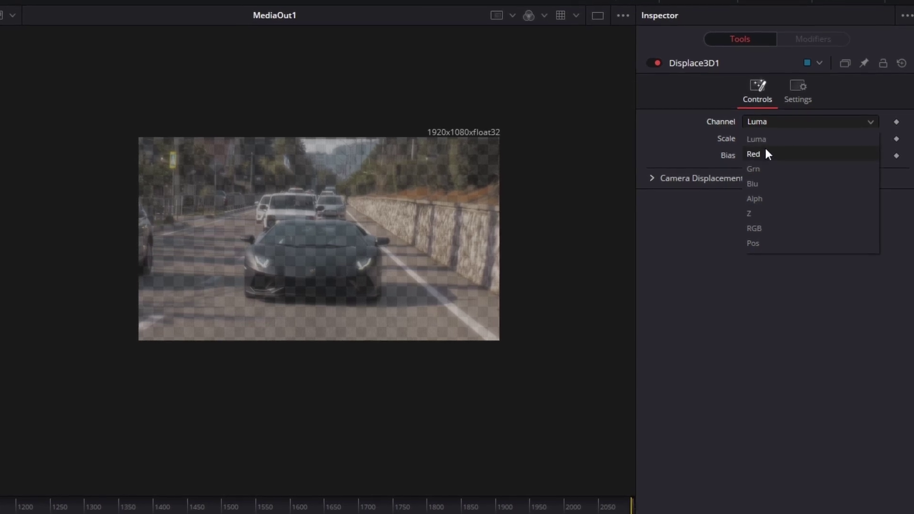
left_click(767, 140)
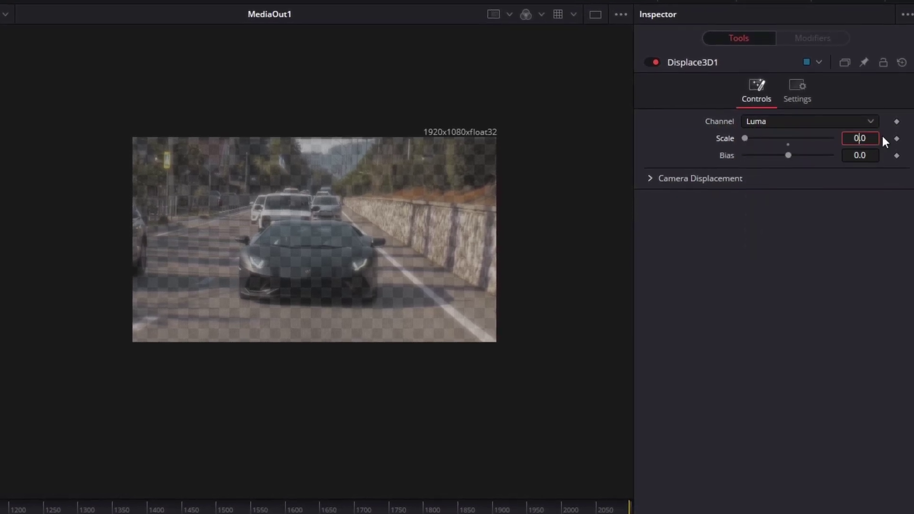
Set the displacement scale of Displace3D1 to 0.12.
key("BackSpace")
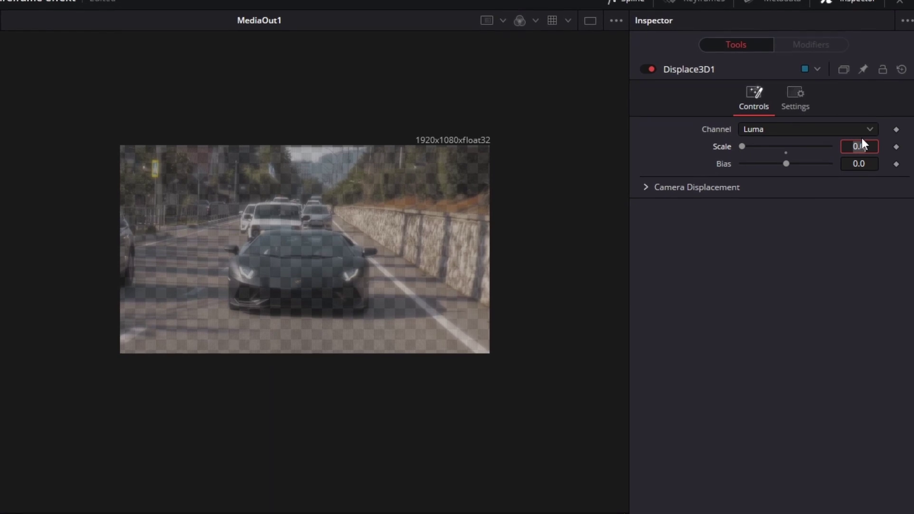
type("0.12")
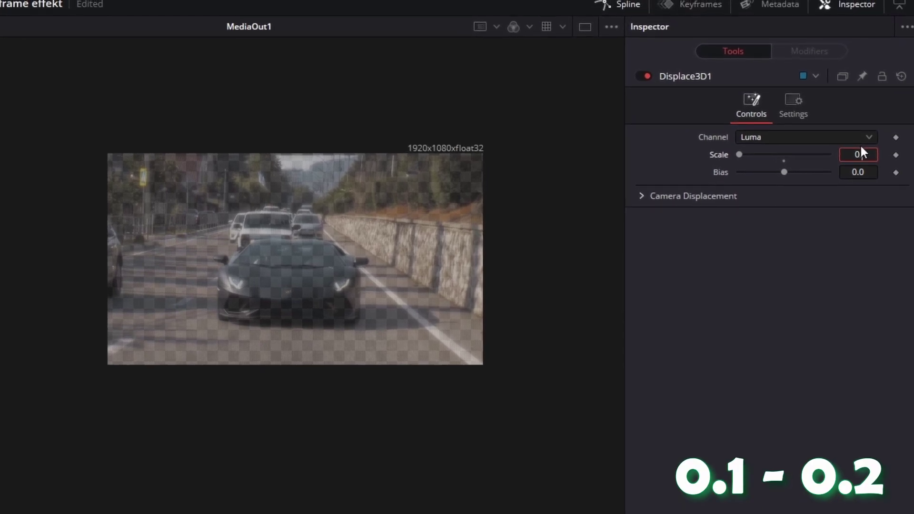
key("Return")
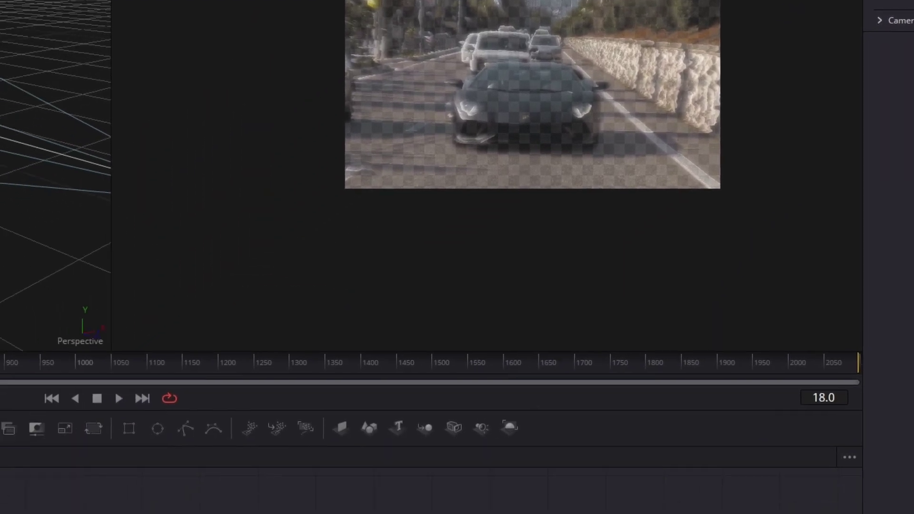
Inspect the glow on the car in the output and raise the gain of SoftGlow1 to 1.5.
left_click(263, 460)
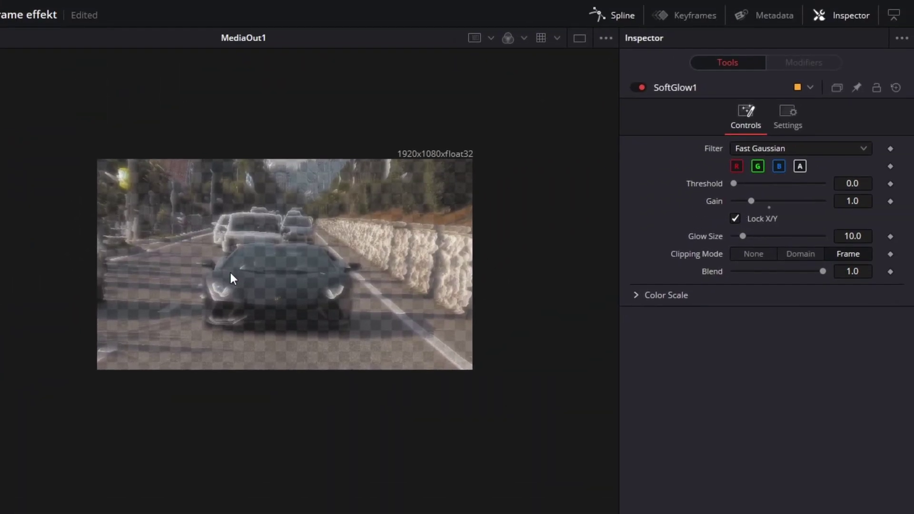
scroll(217, 307, "up", 3)
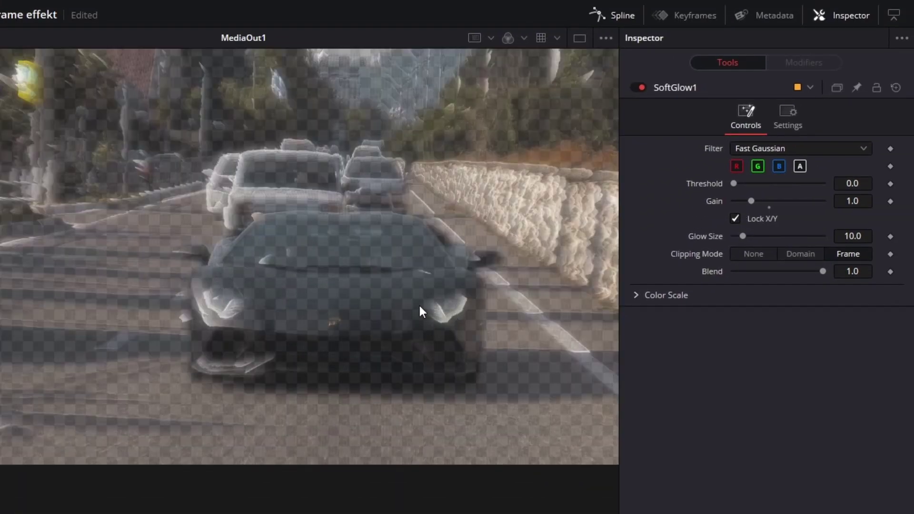
scroll(418, 311, "down", 3)
mouse_move(748, 201)
left_mouse_down()
mouse_move(807, 201)
mouse_move(733, 205)
mouse_move(761, 207)
left_mouse_up()
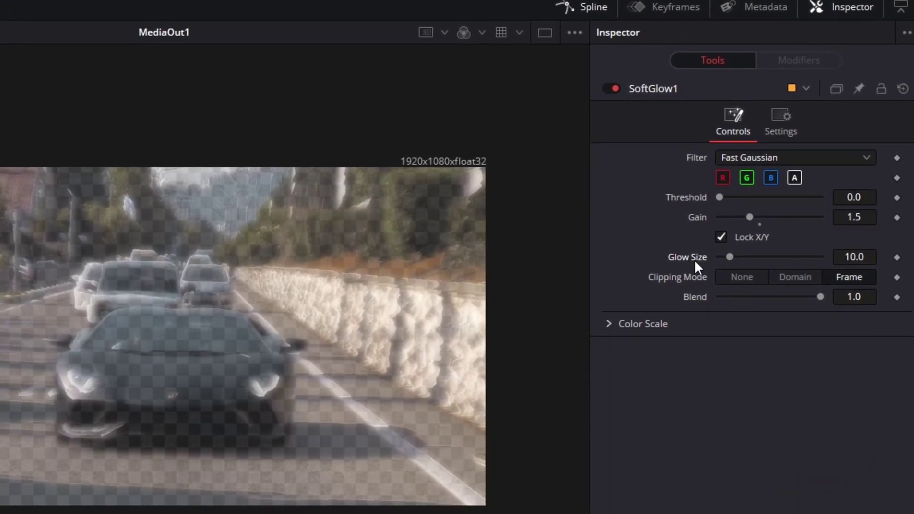
Try very small glow sizes on SoftGlow1, inspect the wireframe detail, and bring the glow size down to 0.
left_click_drag(727, 258, 705, 255)
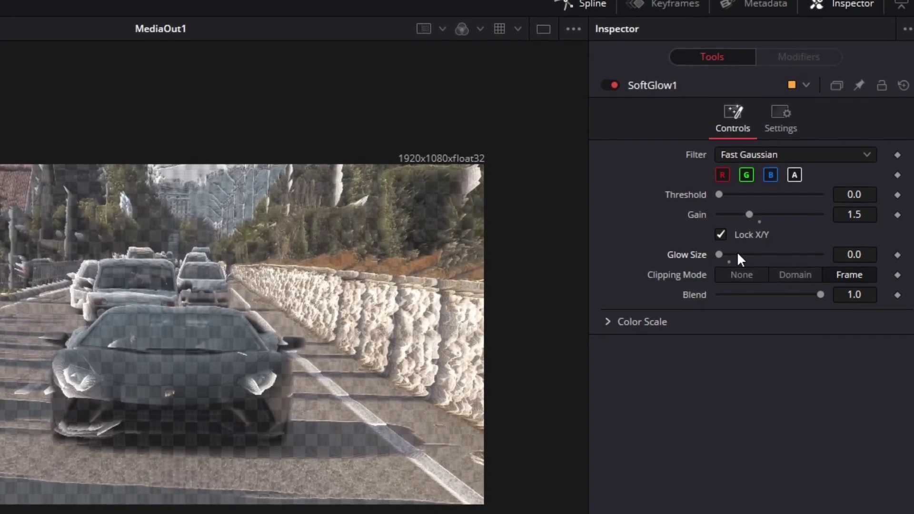
mouse_move(849, 256)
left_mouse_down()
mouse_move(863, 255)
mouse_move(853, 253)
left_mouse_up()
scroll(430, 337, "up", 2)
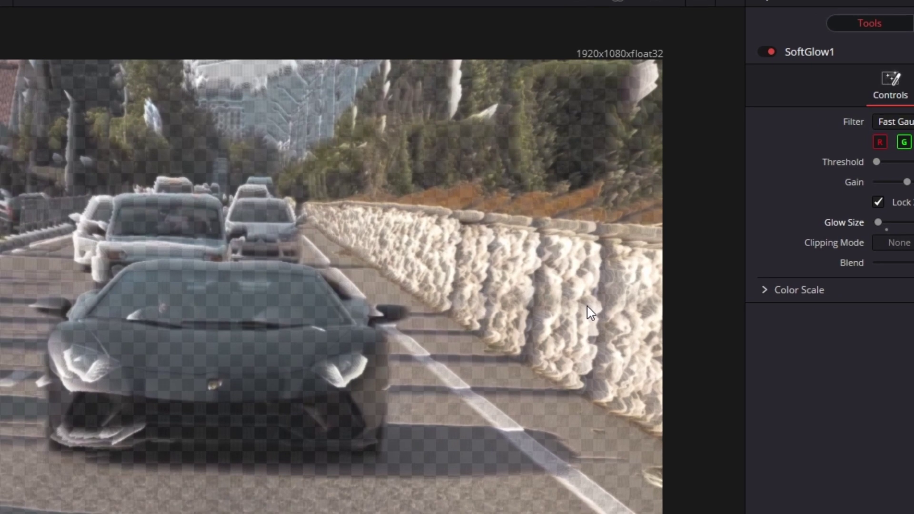
left_click_drag(880, 224, 758, 275)
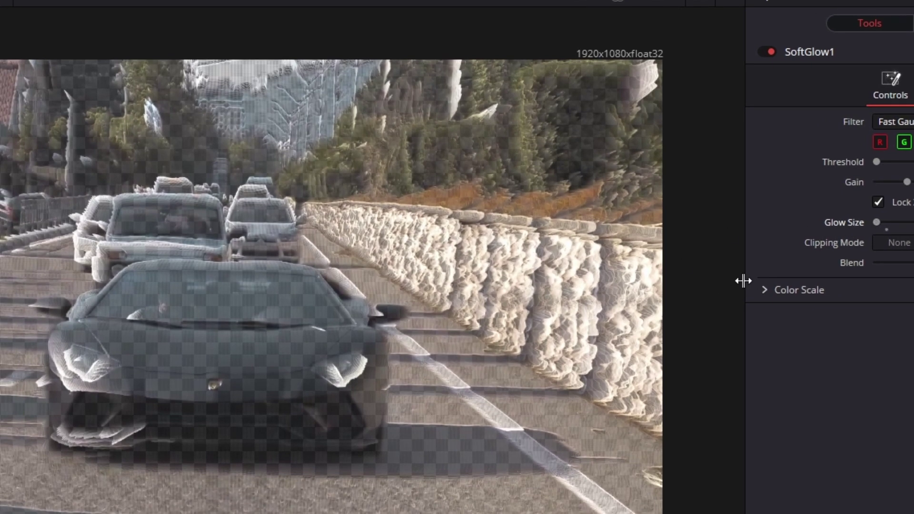